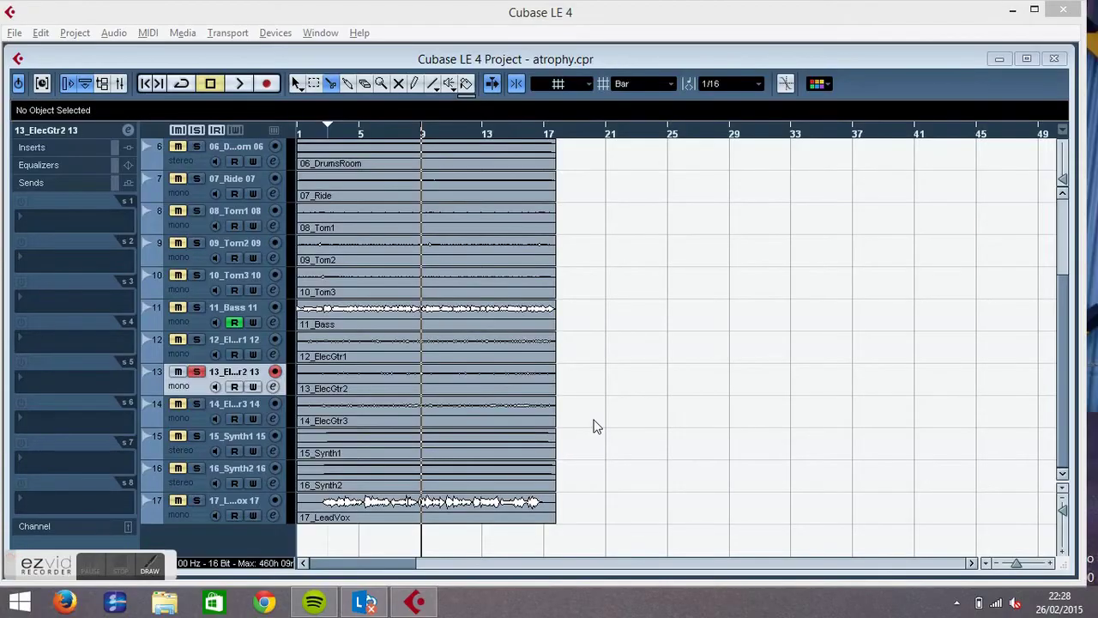
Show the Volume automation lane under 13_ElecGtr2, then dismiss its parameter list unchanged.
{"action": "right_click", "coordinate": [233, 376]}
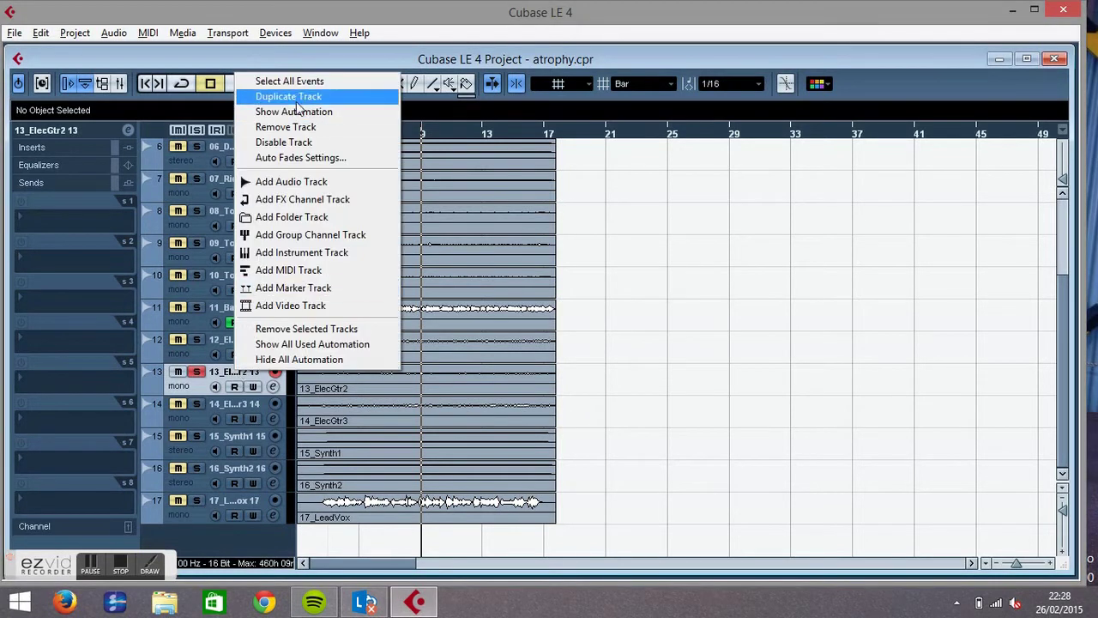
{"action": "left_click", "coordinate": [299, 111]}
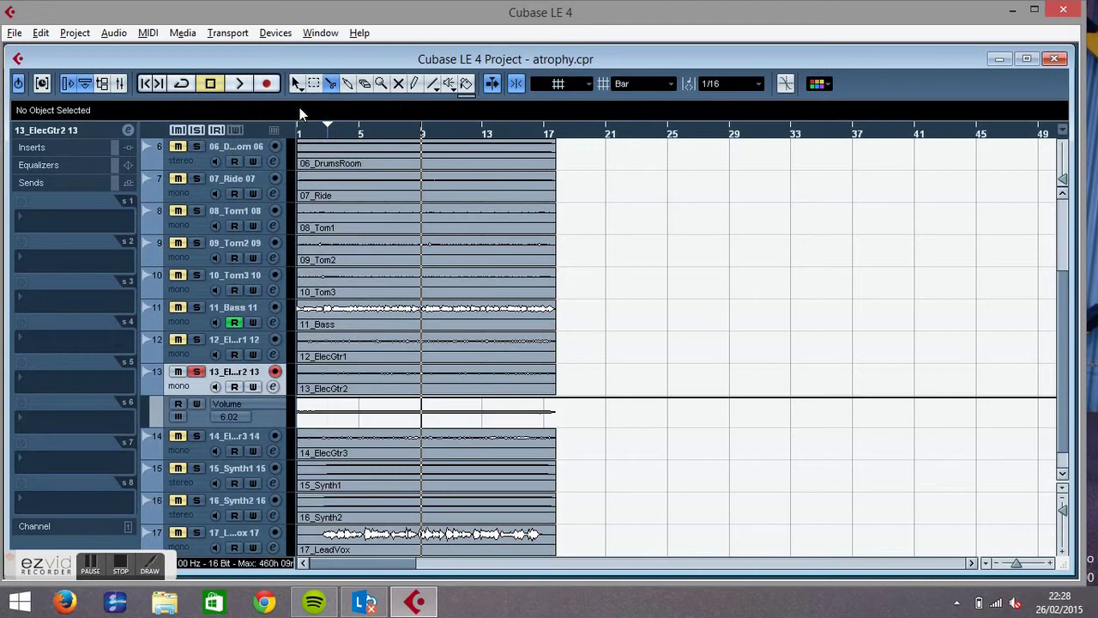
{"action": "left_click", "coordinate": [281, 404]}
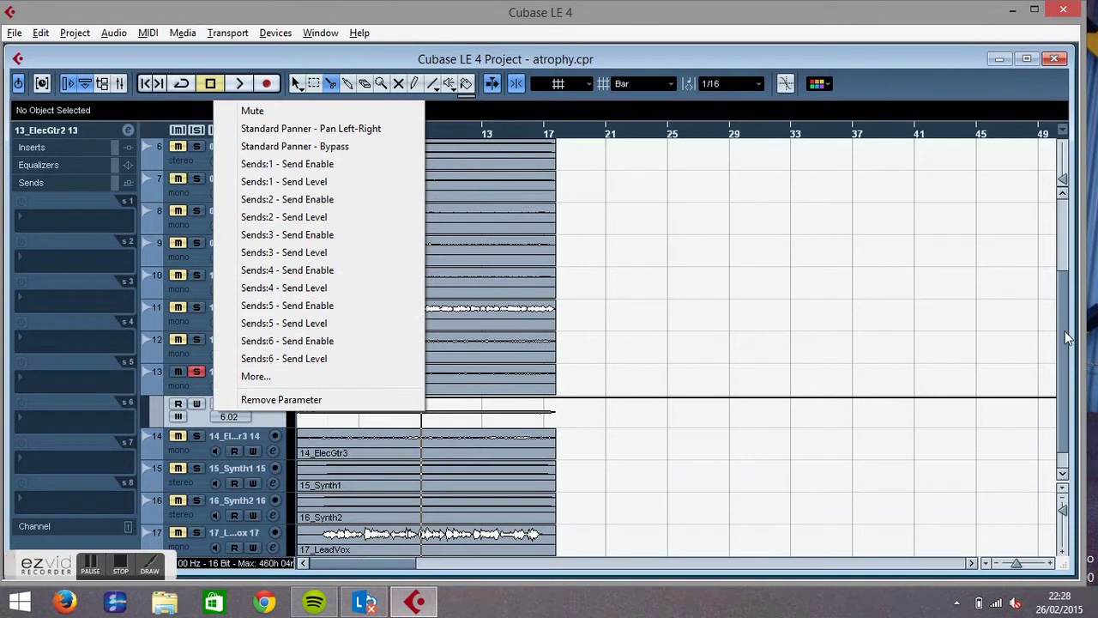
{"action": "left_click", "coordinate": [1066, 360]}
{"action": "scroll", "coordinate": [1058, 423], "scroll_direction": "down", "scroll_amount": 1}
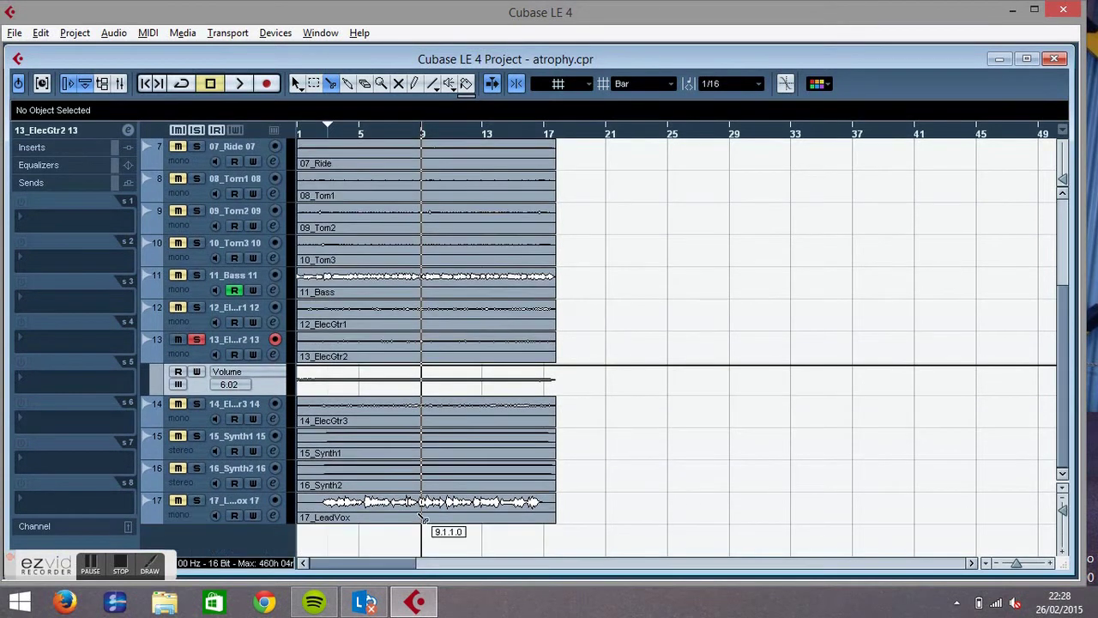
Add an FX channel track using the Modulation > Tremolo effect.
{"action": "right_click", "coordinate": [269, 539]}
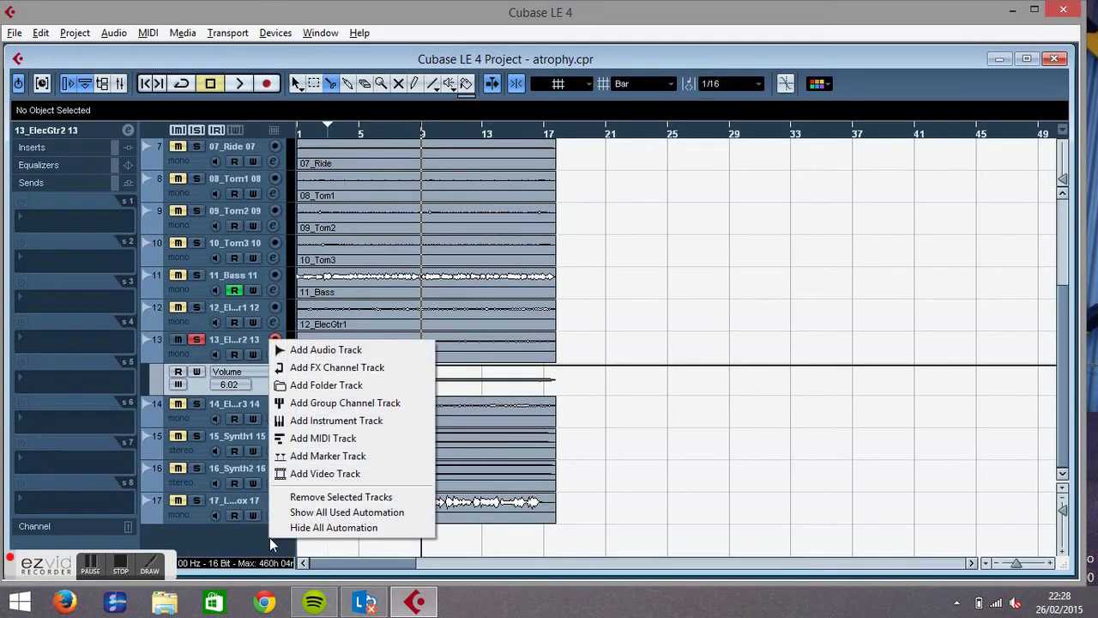
{"action": "left_click", "coordinate": [321, 369]}
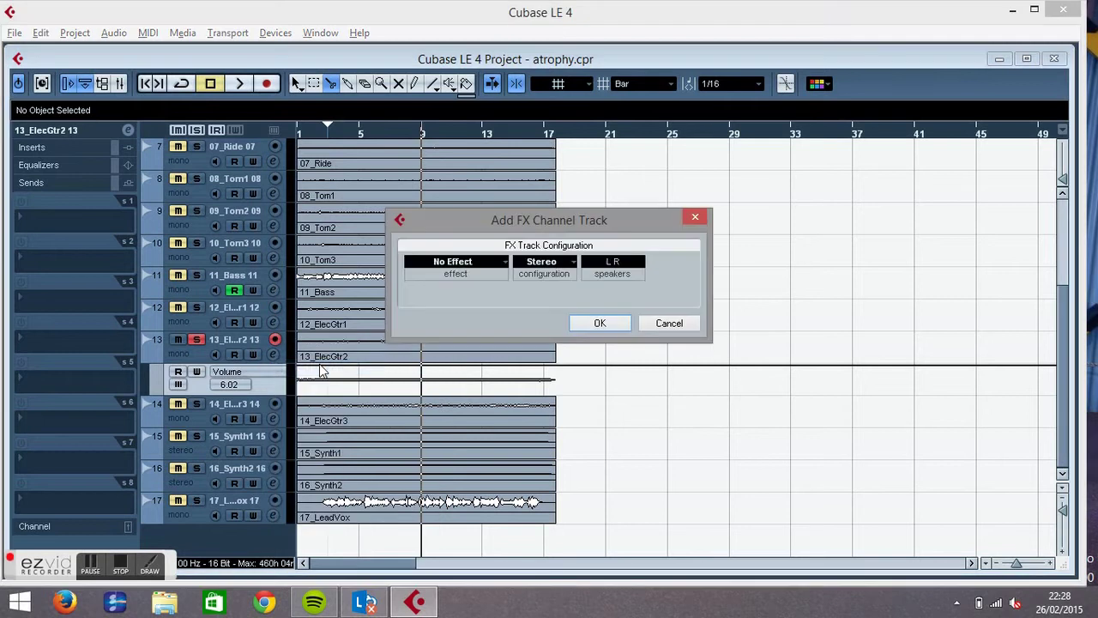
{"action": "left_click", "coordinate": [502, 266]}
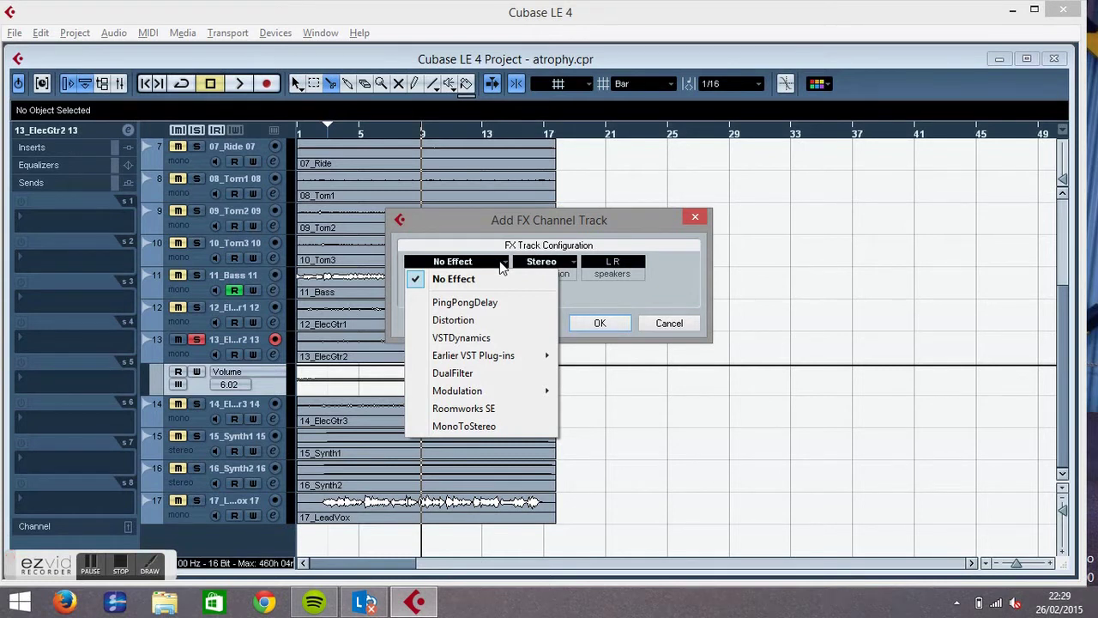
{"action": "mouse_move", "coordinate": [512, 360]}
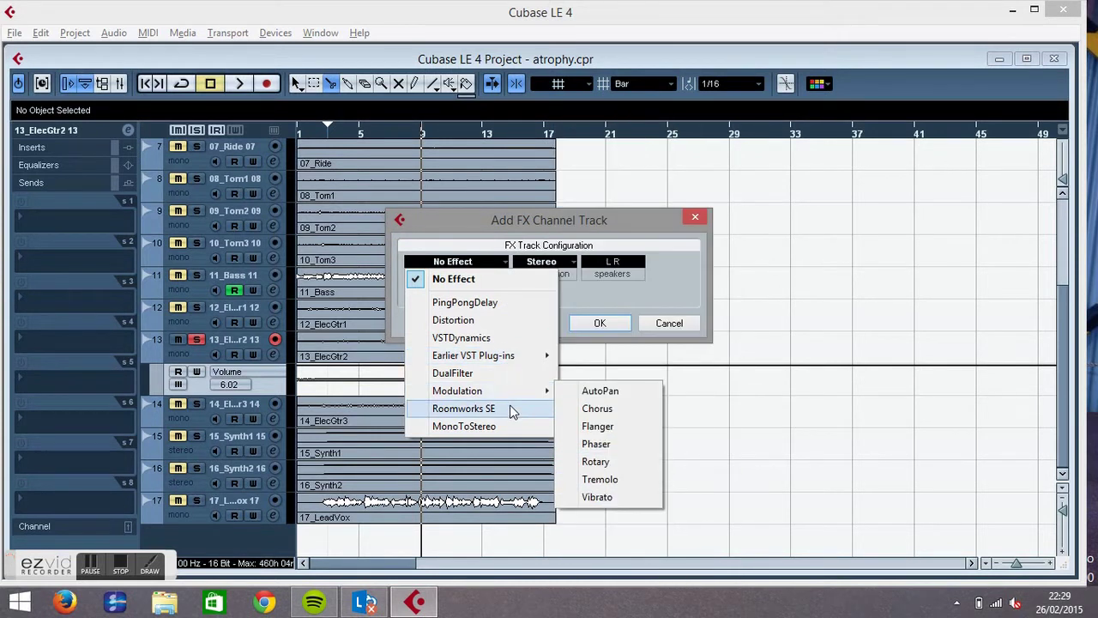
{"action": "mouse_move", "coordinate": [520, 395]}
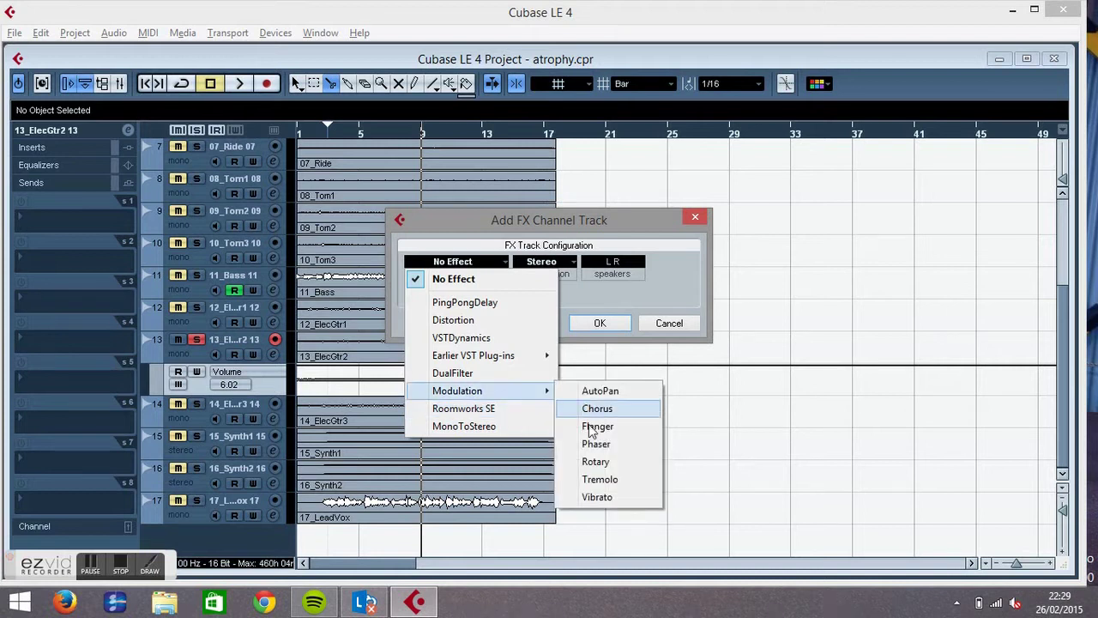
{"action": "left_click", "coordinate": [595, 479]}
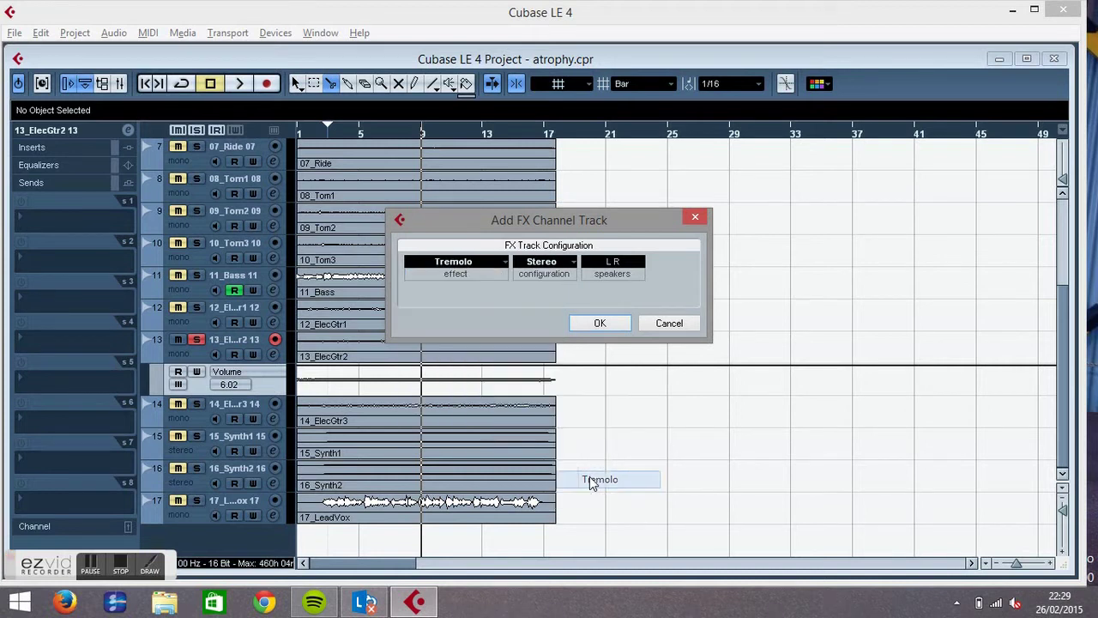
Confirm the FX 1-Tremolo channel, close its plugin window, and reselect 13_ElecGtr2 in the Inspector.
{"action": "left_click", "coordinate": [595, 323]}
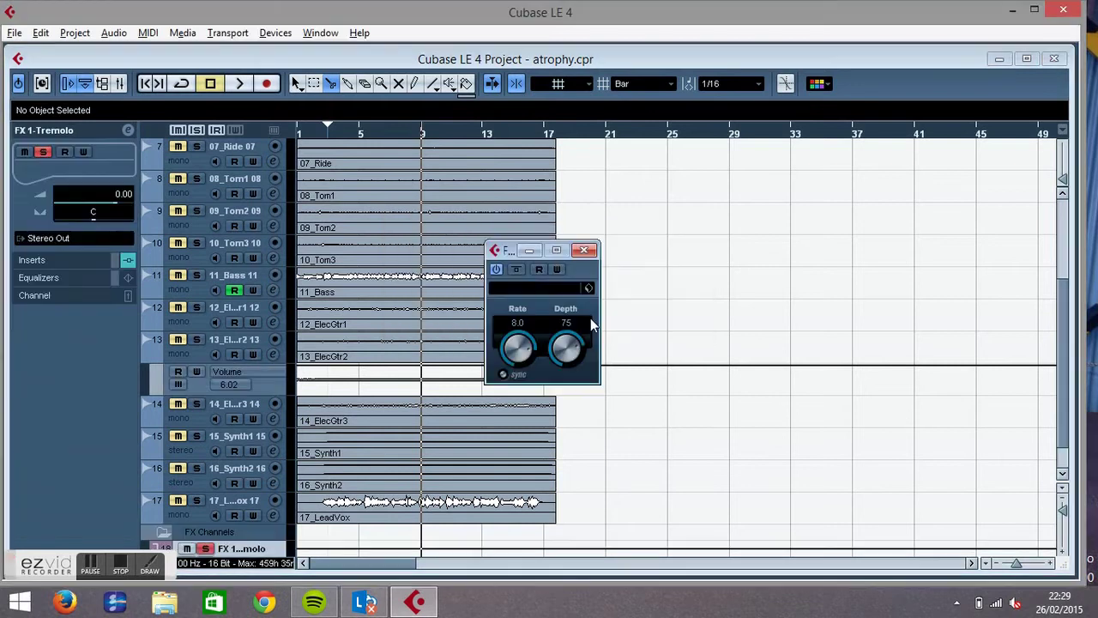
{"action": "left_click", "coordinate": [588, 250]}
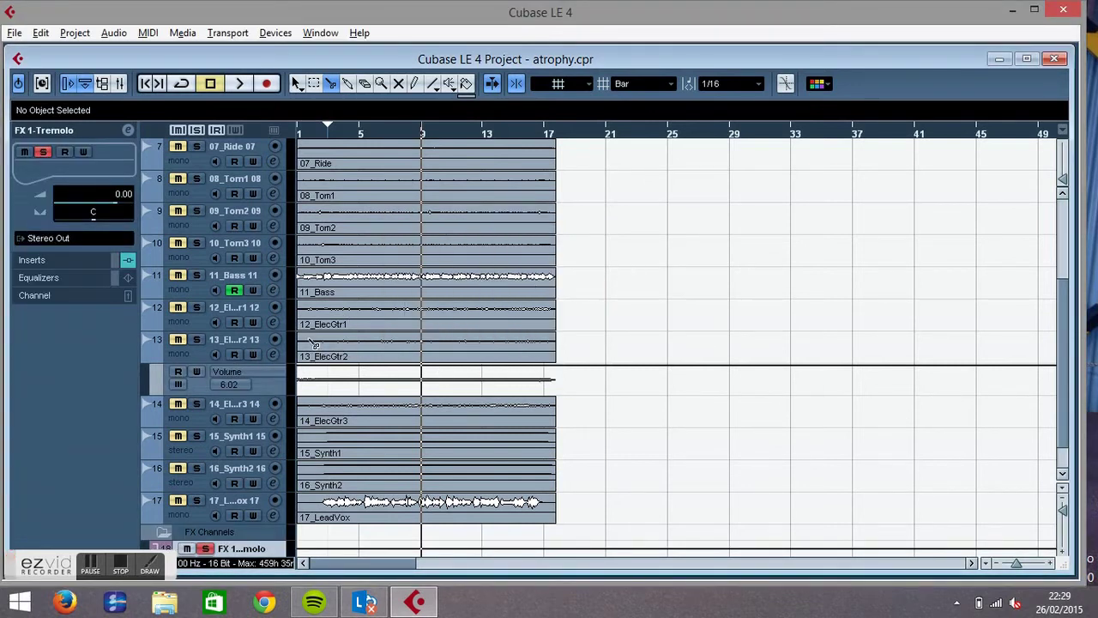
{"action": "left_click", "coordinate": [196, 339]}
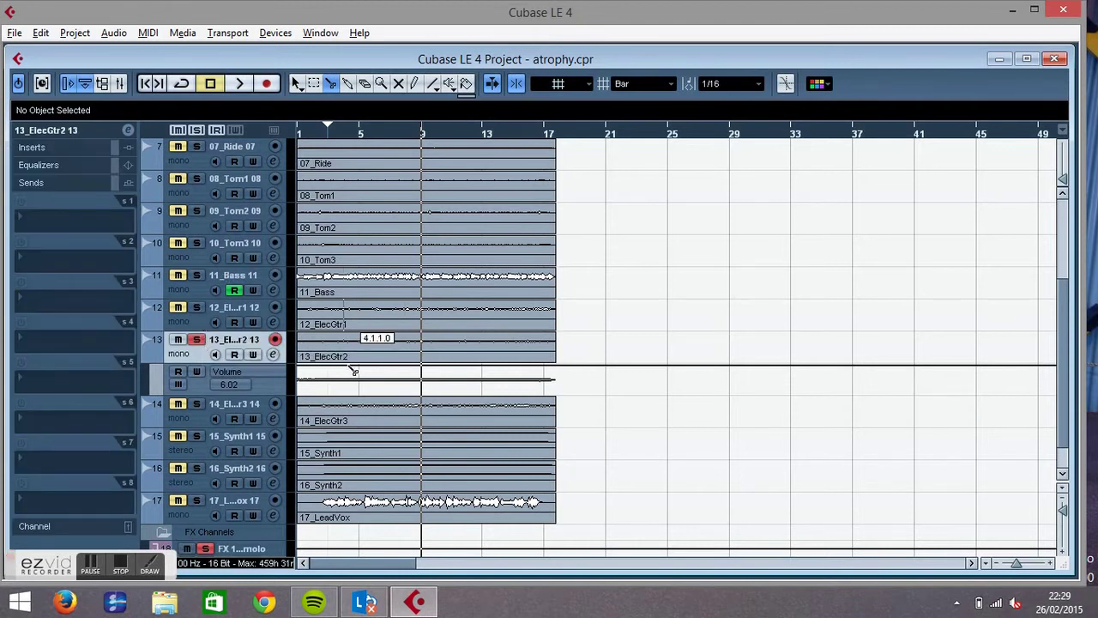
{"action": "left_click", "coordinate": [267, 548]}
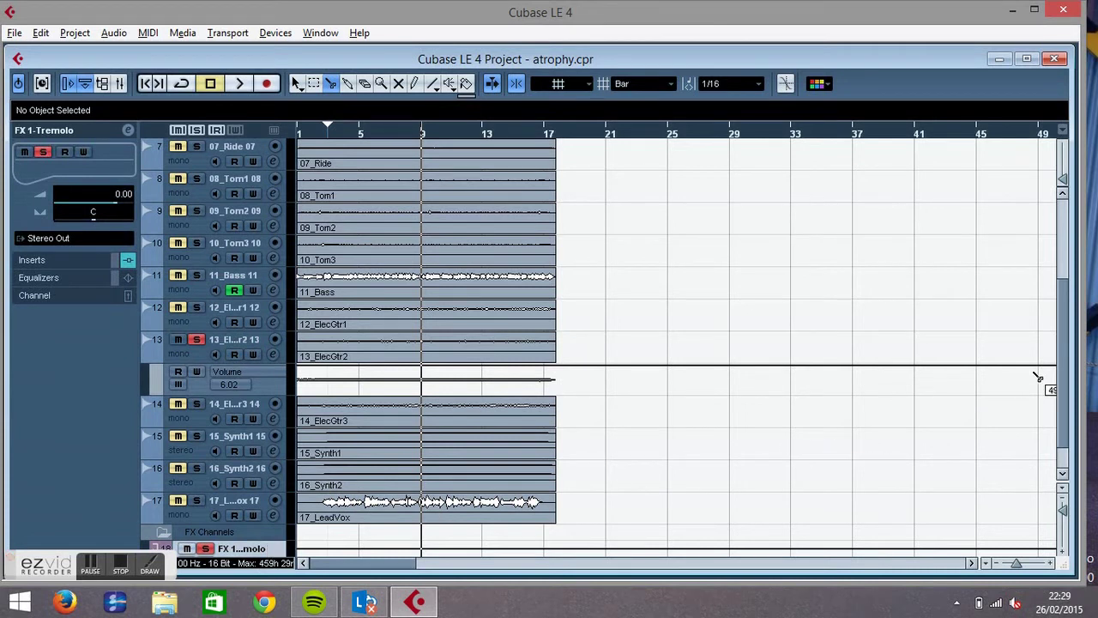
{"action": "scroll", "coordinate": [1062, 361], "scroll_direction": "down", "scroll_amount": 2}
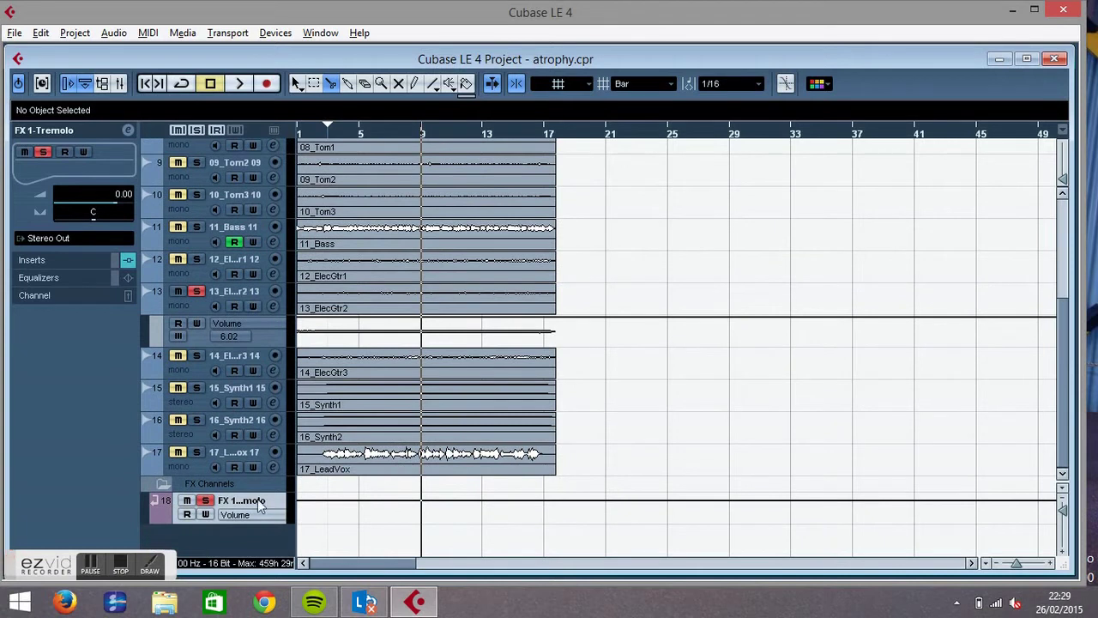
{"action": "left_click", "coordinate": [258, 291]}
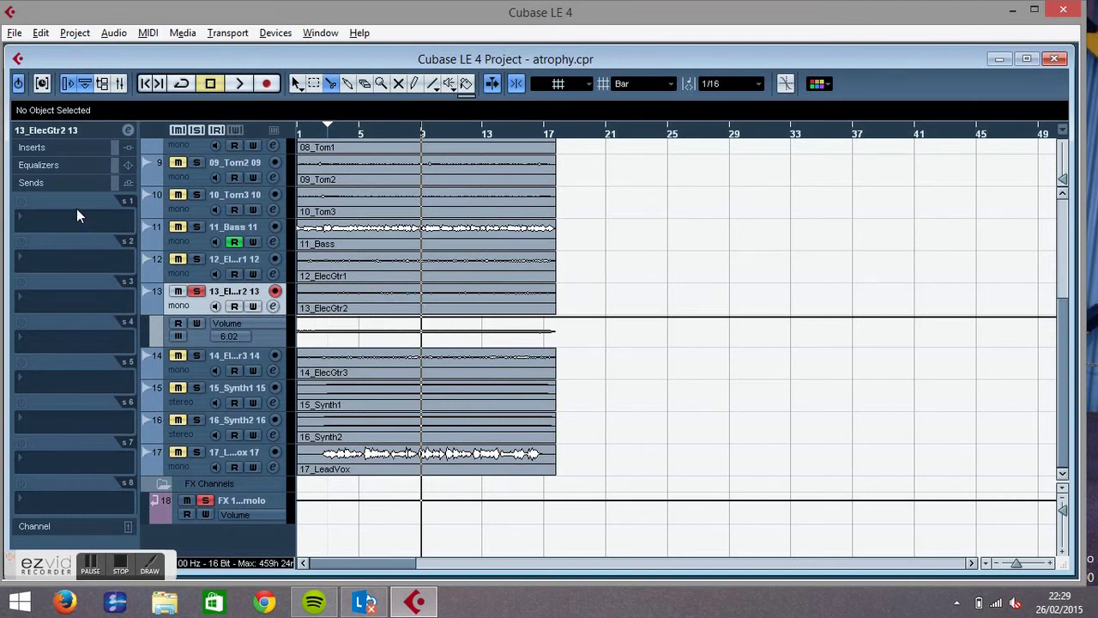
Set Inspector send slot 1 to FX 1-Tremolo, power it on at level 6.02.
{"action": "left_click", "coordinate": [126, 184]}
{"action": "left_click", "coordinate": [127, 184]}
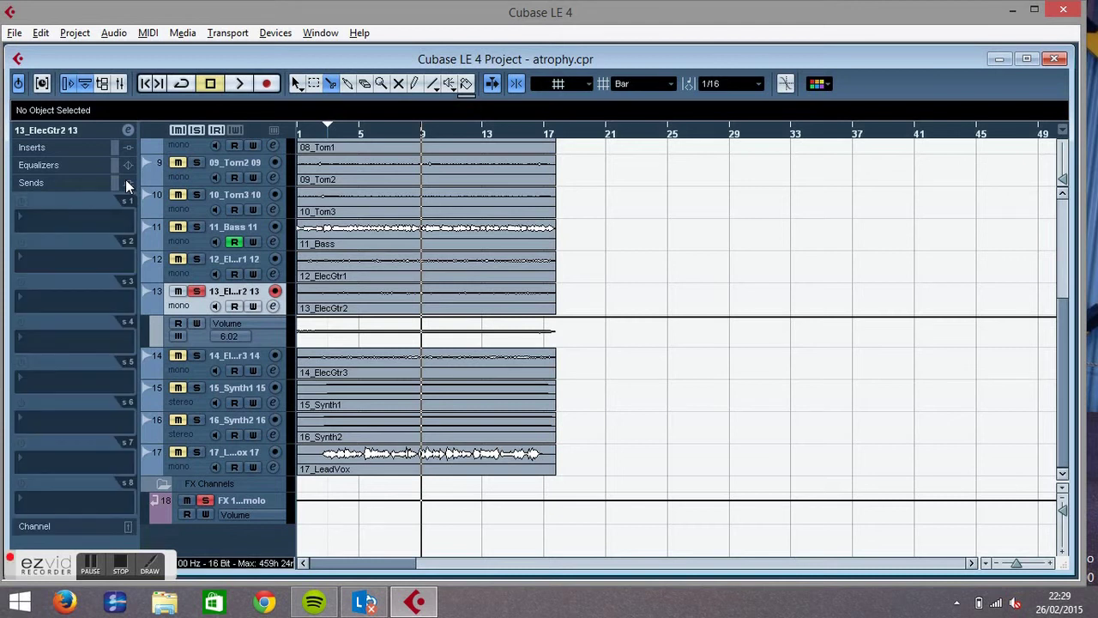
{"action": "left_click", "coordinate": [82, 216]}
{"action": "left_click", "coordinate": [83, 259]}
{"action": "left_click", "coordinate": [23, 203]}
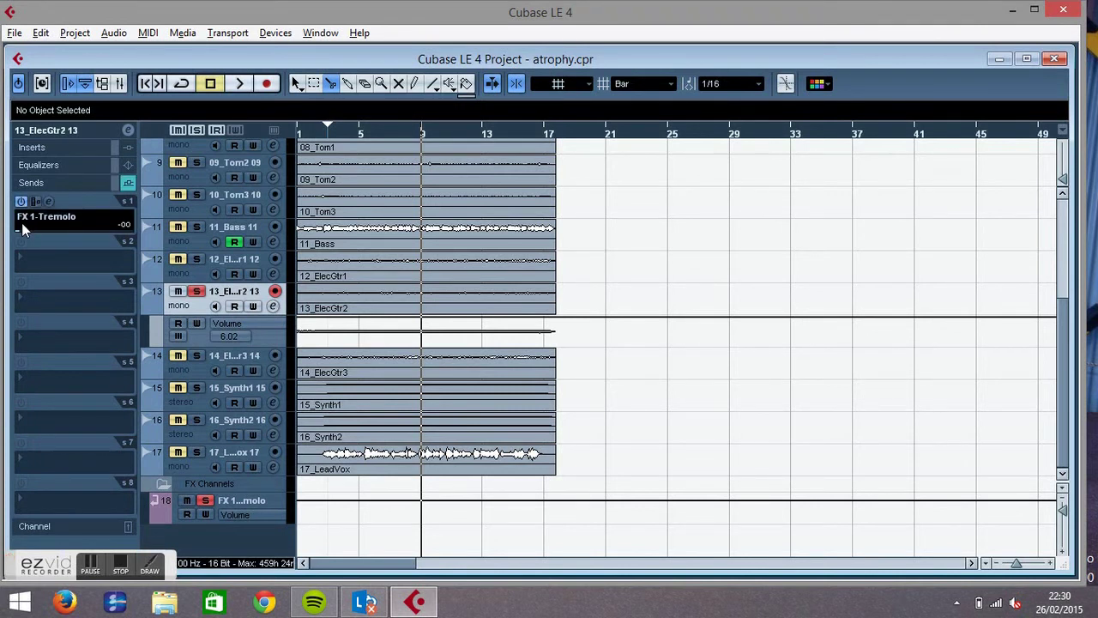
{"action": "left_click_drag", "start_coordinate": [22, 237], "coordinate": [160, 237]}
Switch the automation lane to Sends:1 - Send Level with Read and Write enabled.
{"action": "left_click", "coordinate": [240, 322]}
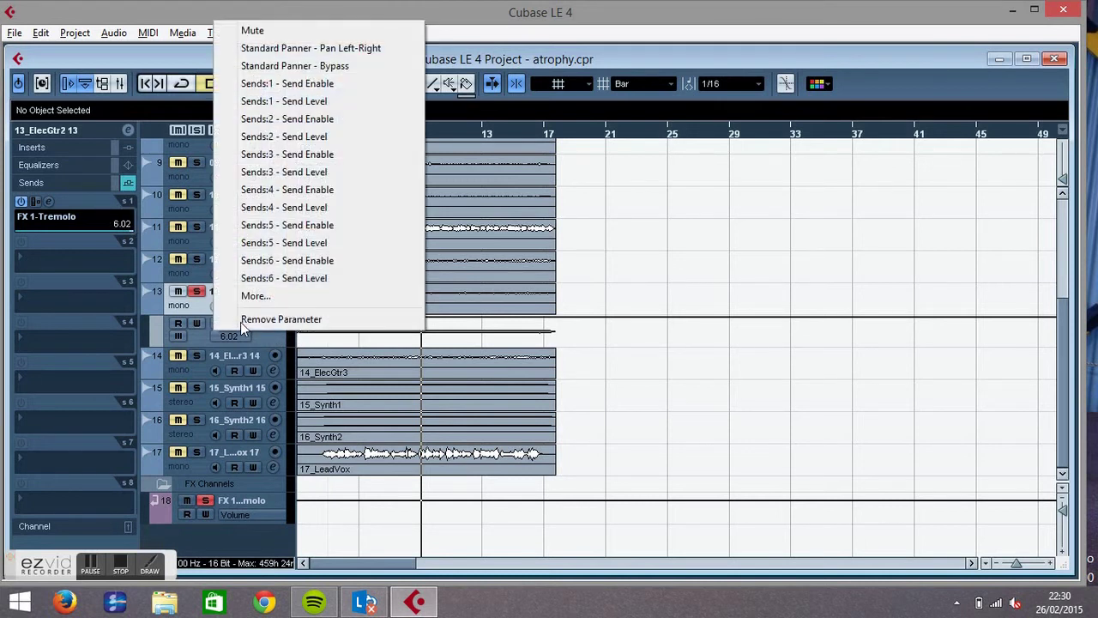
{"action": "left_click", "coordinate": [319, 102]}
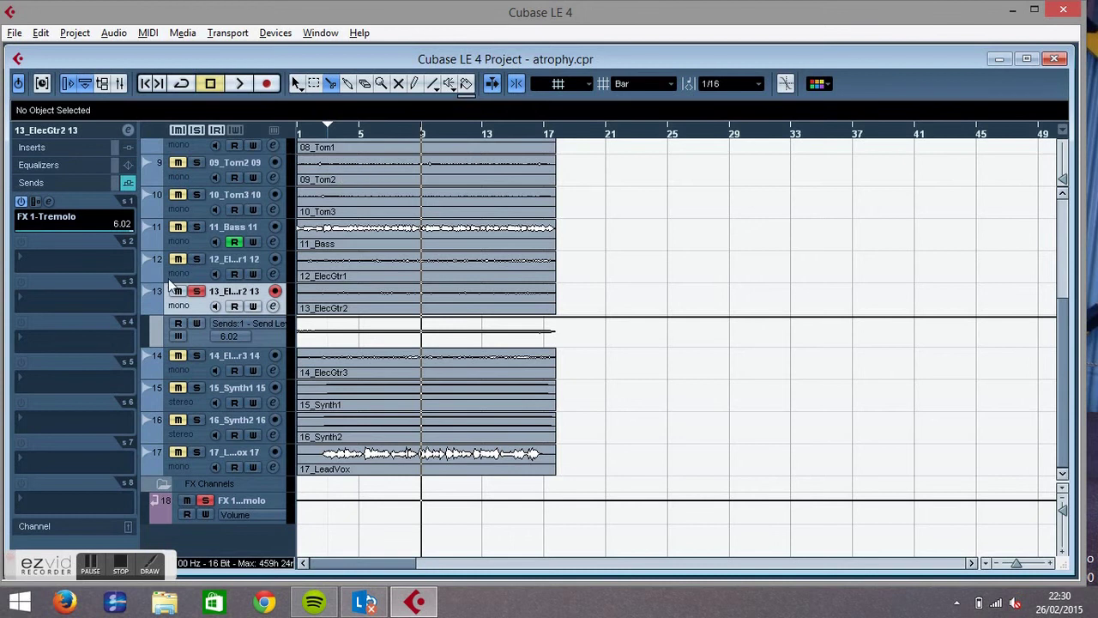
{"action": "left_click", "coordinate": [235, 306]}
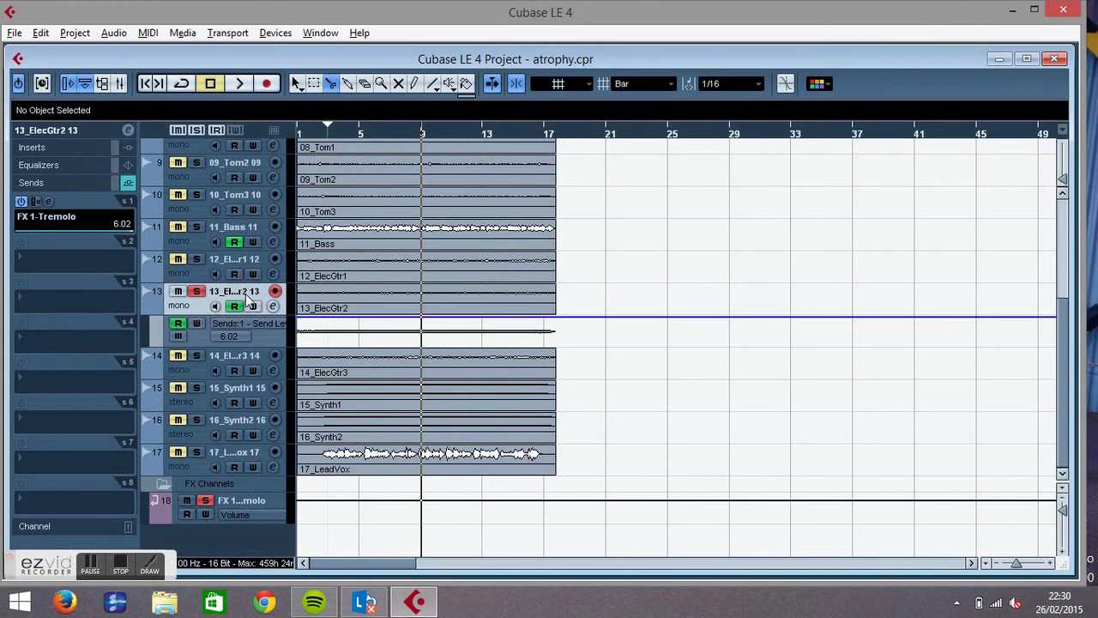
{"action": "left_click", "coordinate": [253, 308]}
Draw the send level curve from bar 1 to 17 and return to the project start.
{"action": "left_click", "coordinate": [415, 83]}
{"action": "mouse_move", "coordinate": [300, 324]}
{"action": "left_mouse_down"}
{"action": "mouse_move", "coordinate": [304, 338]}
{"action": "mouse_move", "coordinate": [371, 314]}
{"action": "mouse_move", "coordinate": [391, 343]}
{"action": "mouse_move", "coordinate": [414, 331]}
{"action": "mouse_move", "coordinate": [413, 308]}
{"action": "mouse_move", "coordinate": [455, 339]}
{"action": "mouse_move", "coordinate": [493, 309]}
{"action": "mouse_move", "coordinate": [547, 305]}
{"action": "mouse_move", "coordinate": [559, 346]}
{"action": "left_mouse_up"}
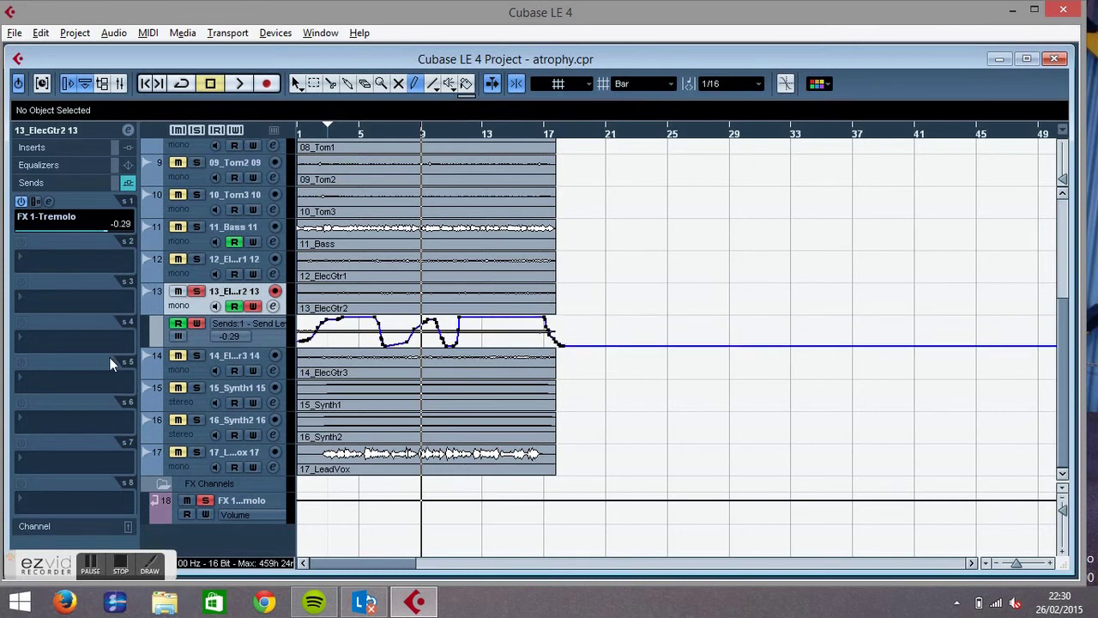
{"action": "left_click", "coordinate": [150, 82]}
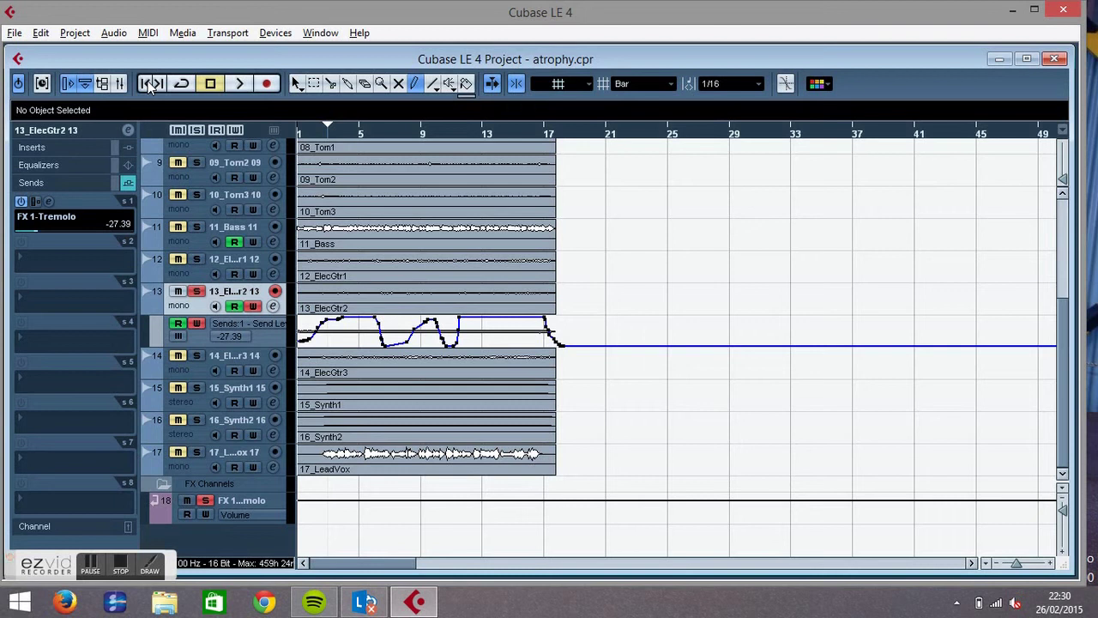
Play the project with system volume raised, stopping near bar 14.
{"action": "key", "text": "space"}
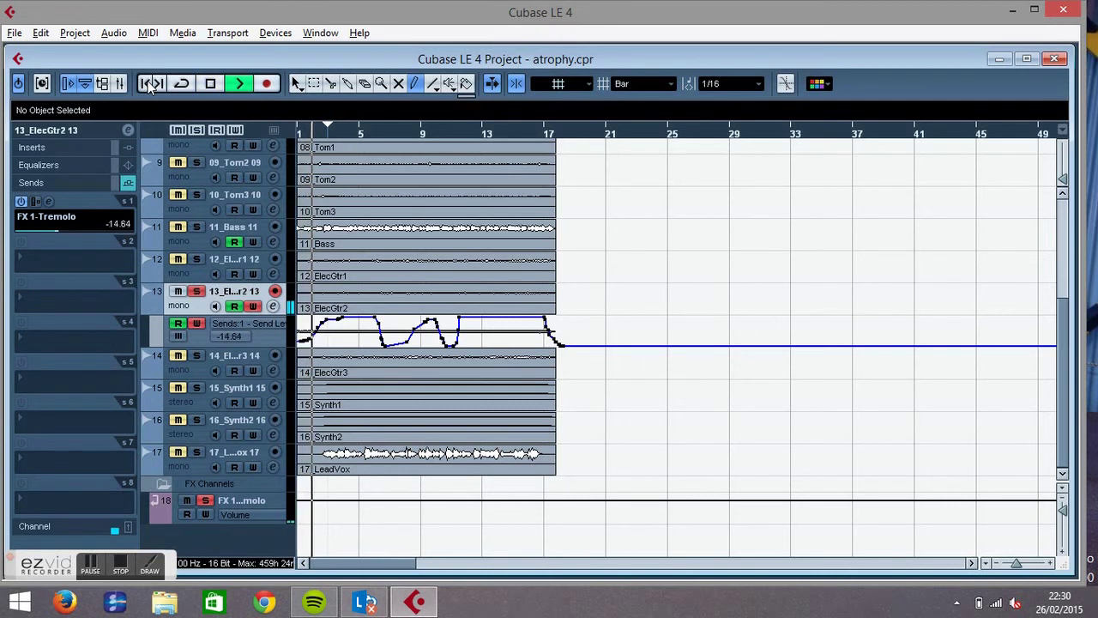
{"action": "key", "text": "XF86AudioRaiseVolume"}
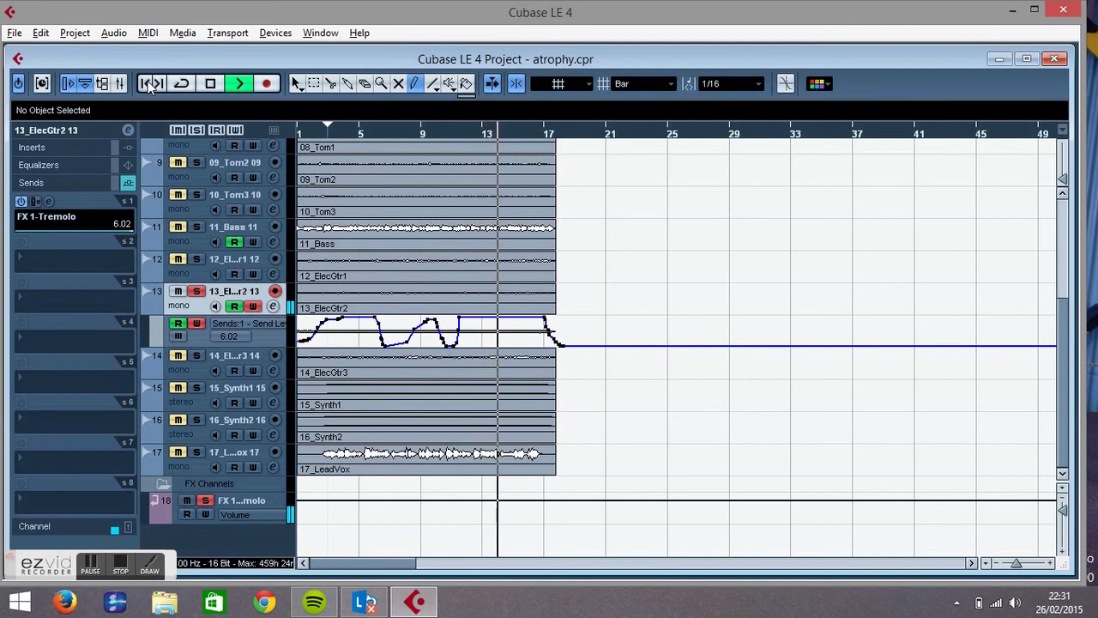
{"action": "key", "text": "space"}
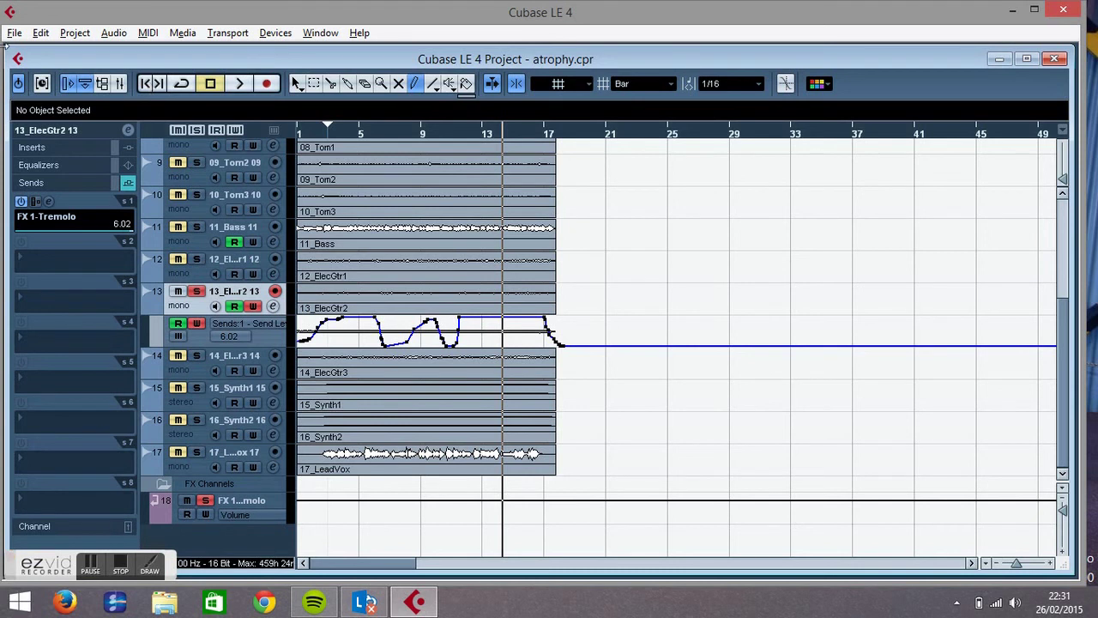
Open the Add Parameter dialog via More... and expand its EQ group.
{"action": "left_click", "coordinate": [239, 320]}
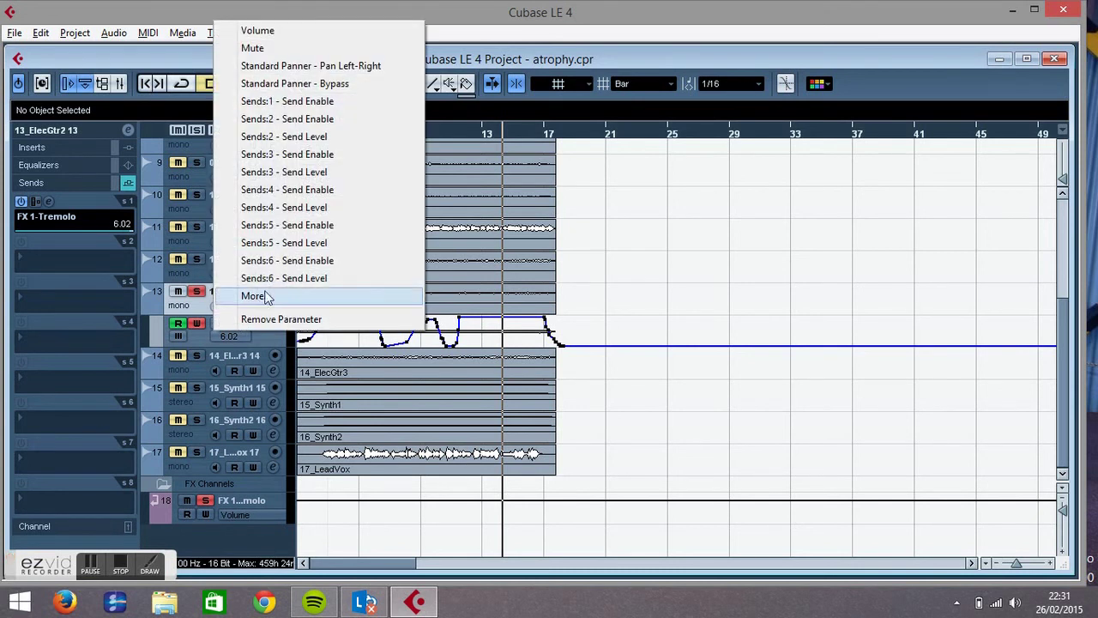
{"action": "left_click", "coordinate": [307, 296]}
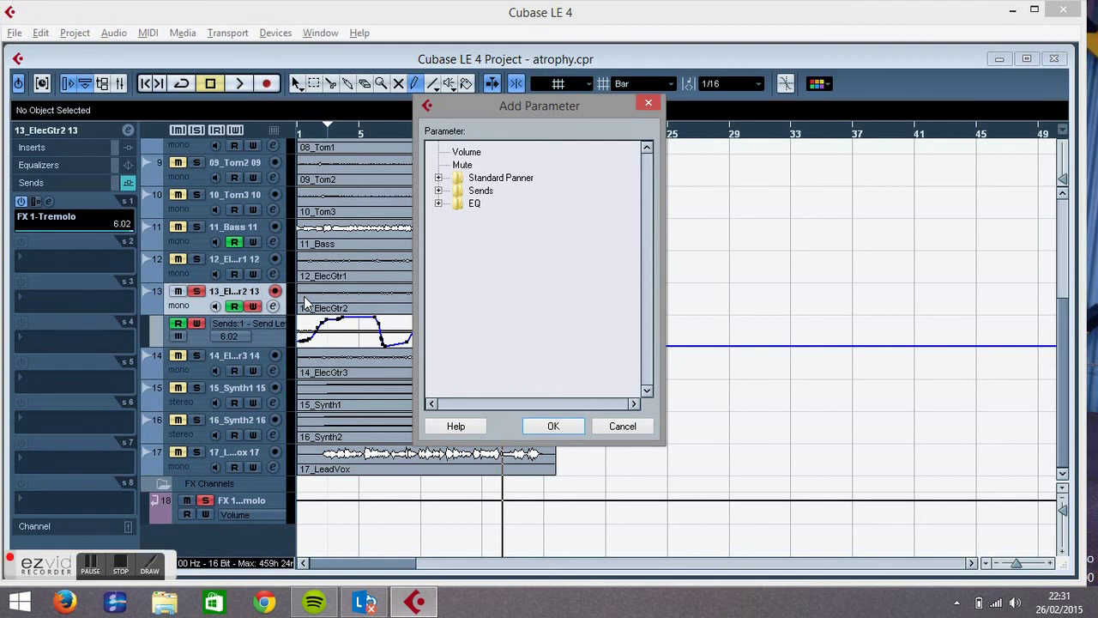
{"action": "left_click", "coordinate": [438, 204]}
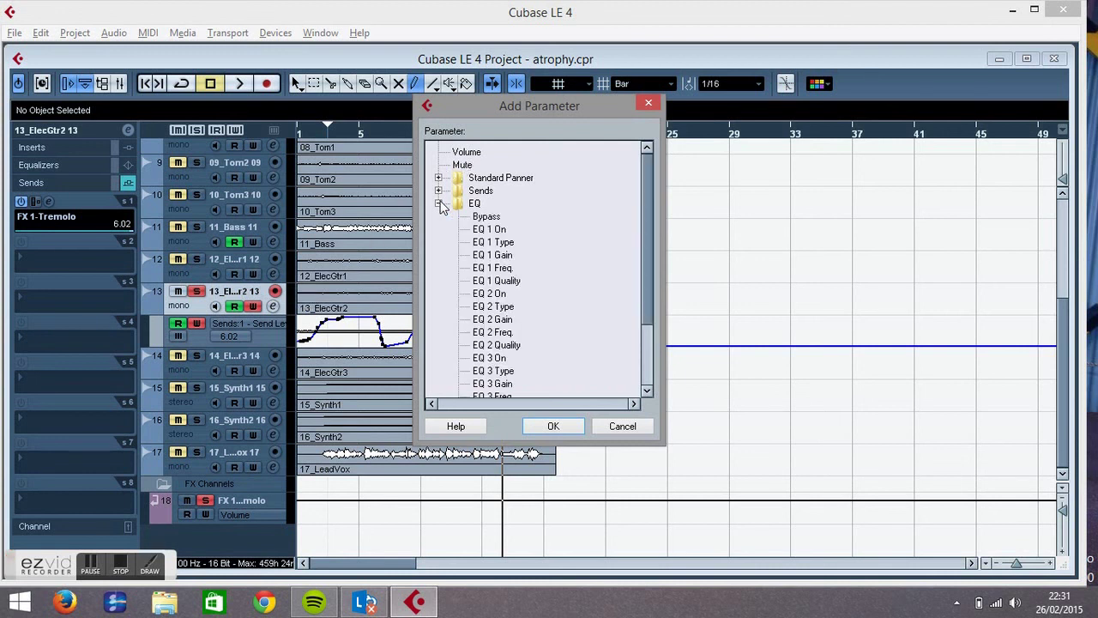